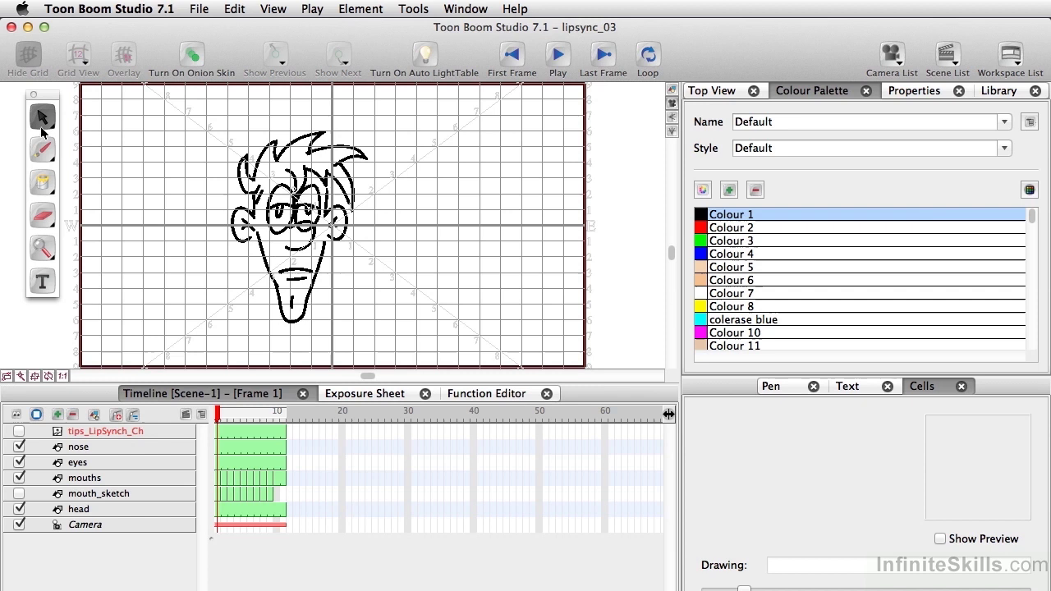
Hide the camera view grid and import lemonade_w_lime.aif as a sound layer.
click(93, 136)
click(28, 54)
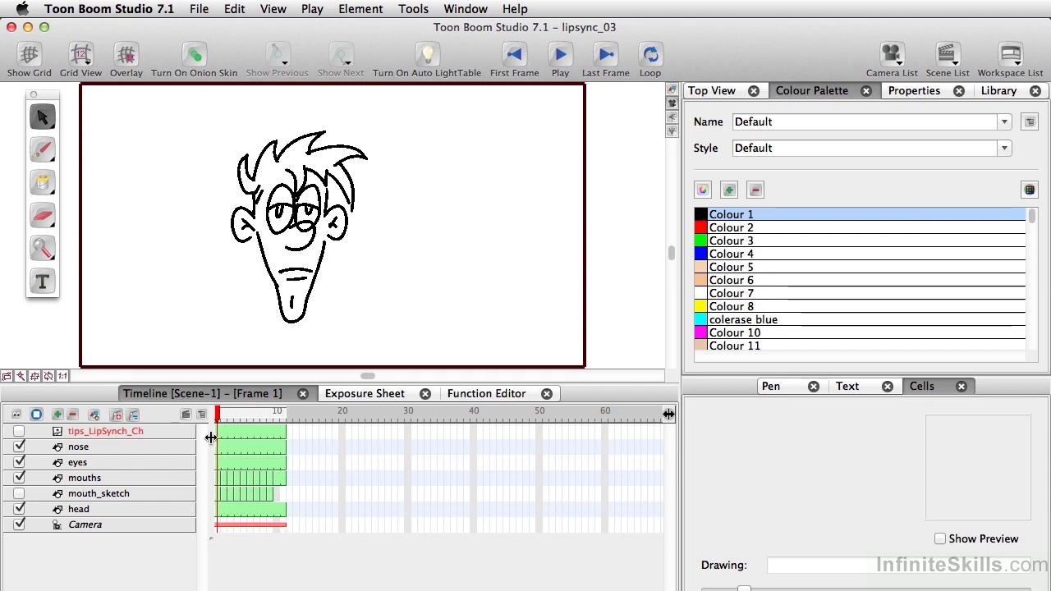
click(197, 10)
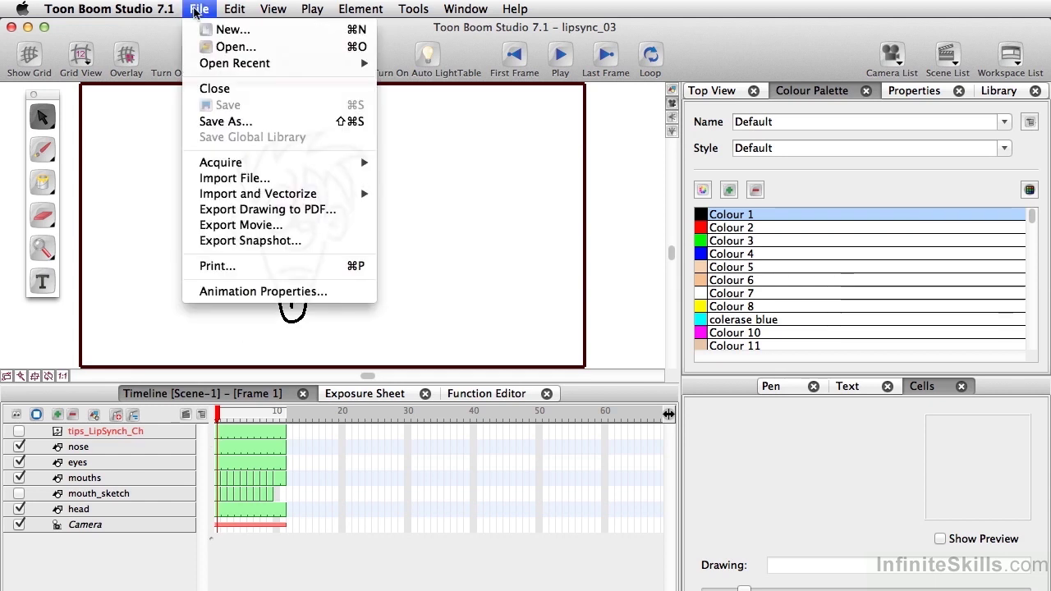
click(260, 177)
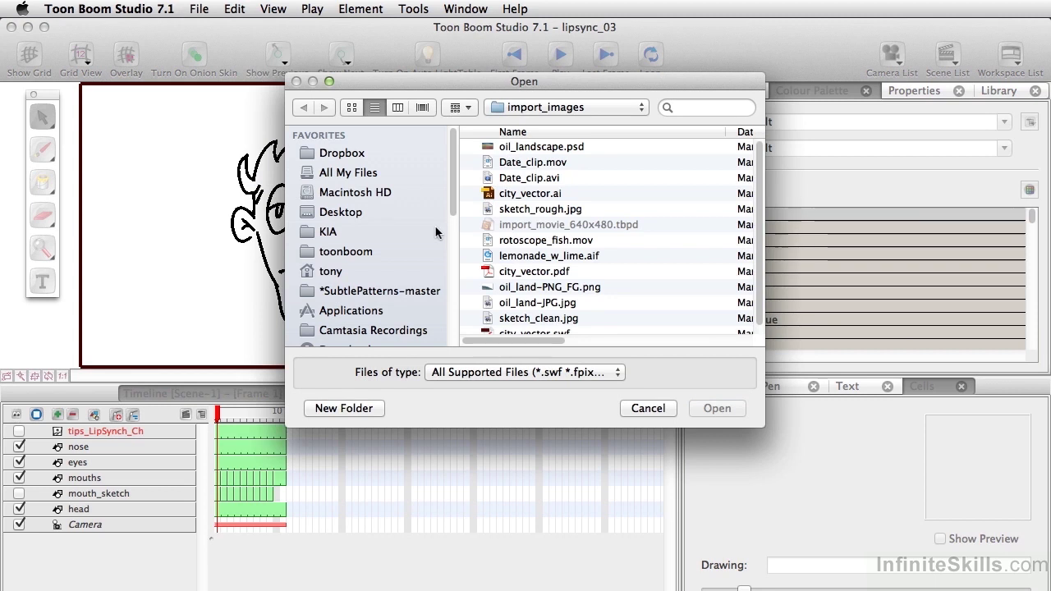
click(540, 258)
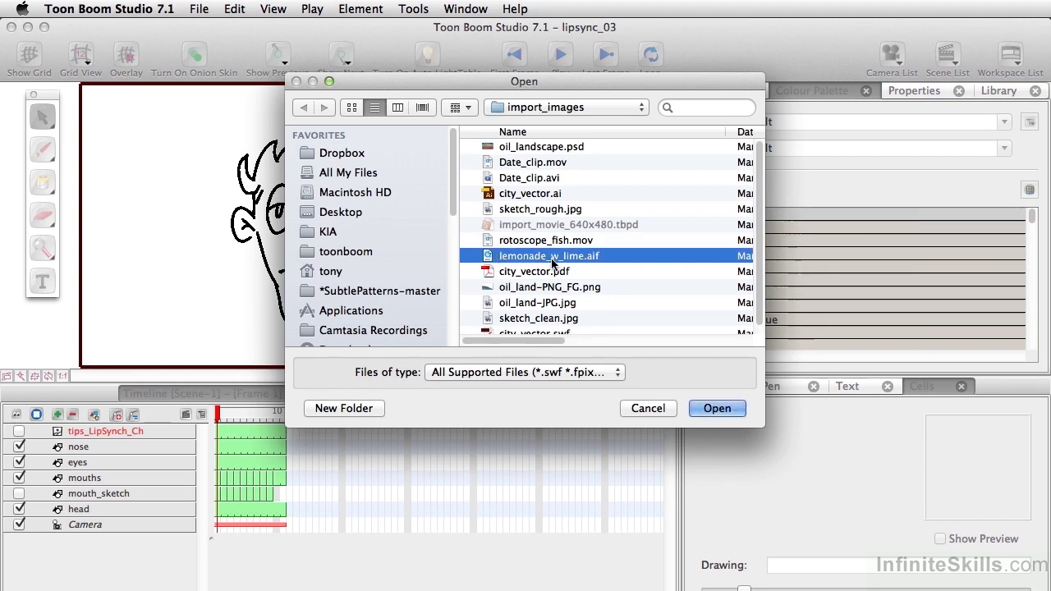
click(714, 409)
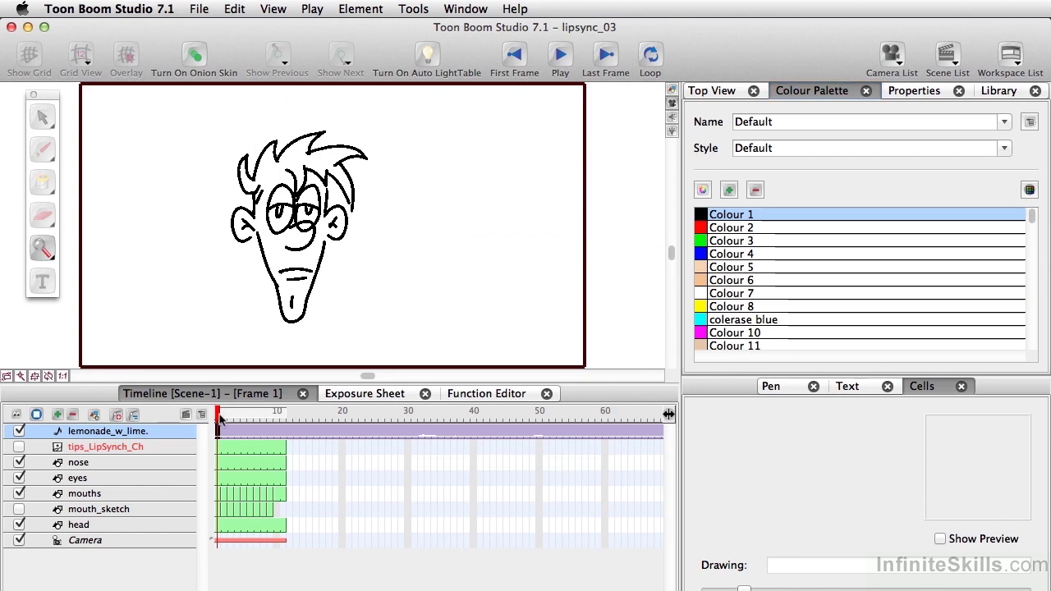
Extend the nose, eyes, mouths, mouth_sketch and head cells out to frame 197.
mouse_move(220, 419)
mouse_down()
mouse_move(678, 420)
mouse_move(528, 421)
mouse_up()
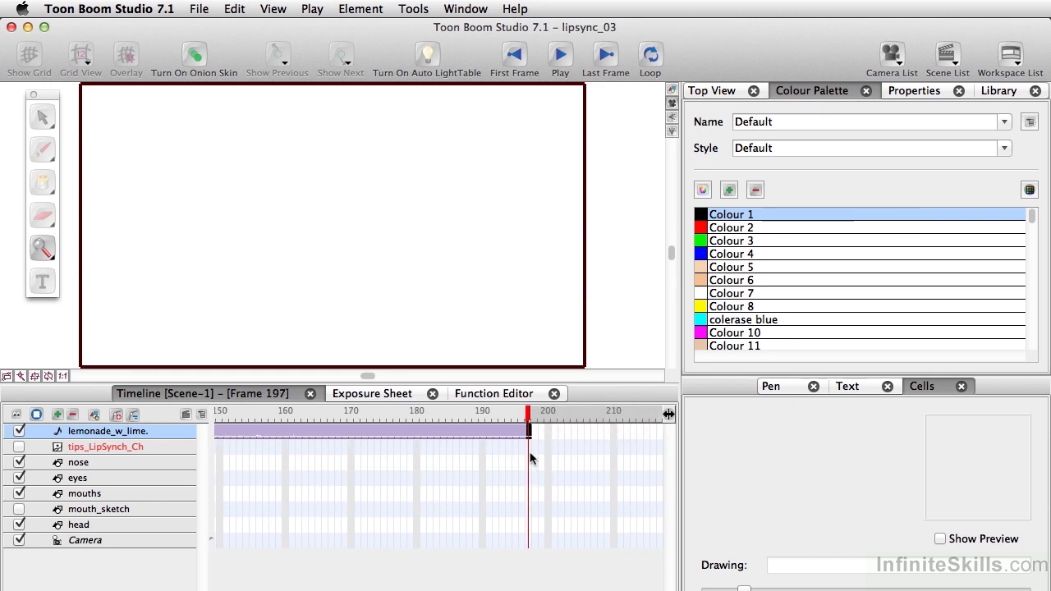
click(528, 464)
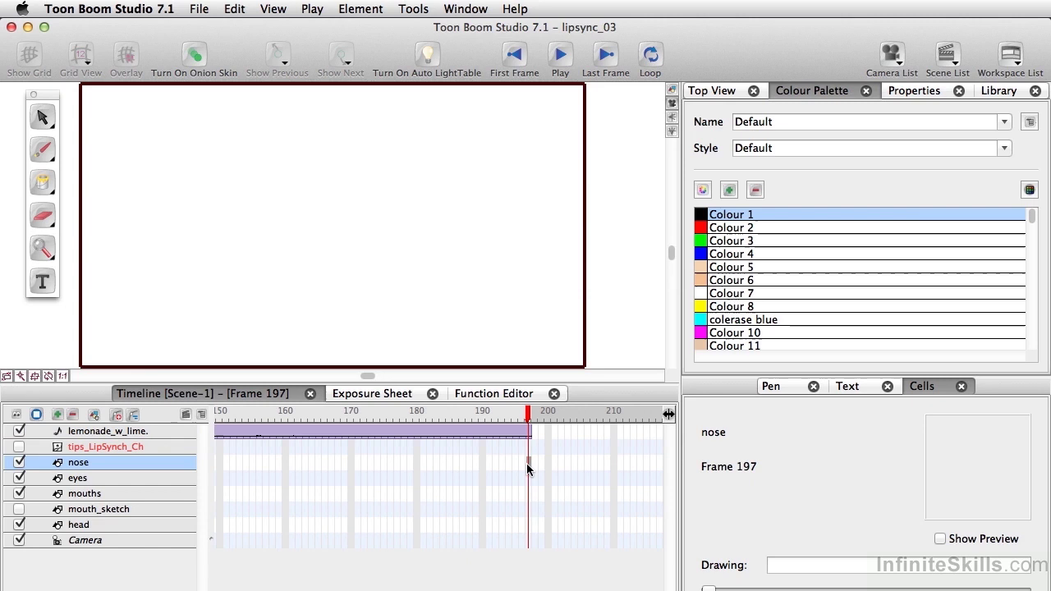
shift+click(531, 530)
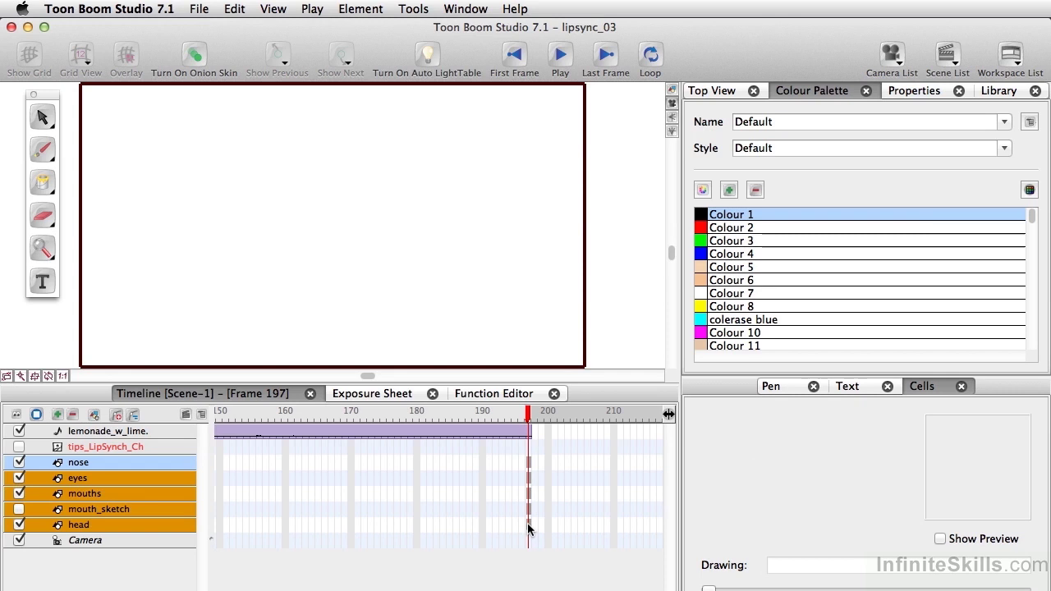
key(super+z)
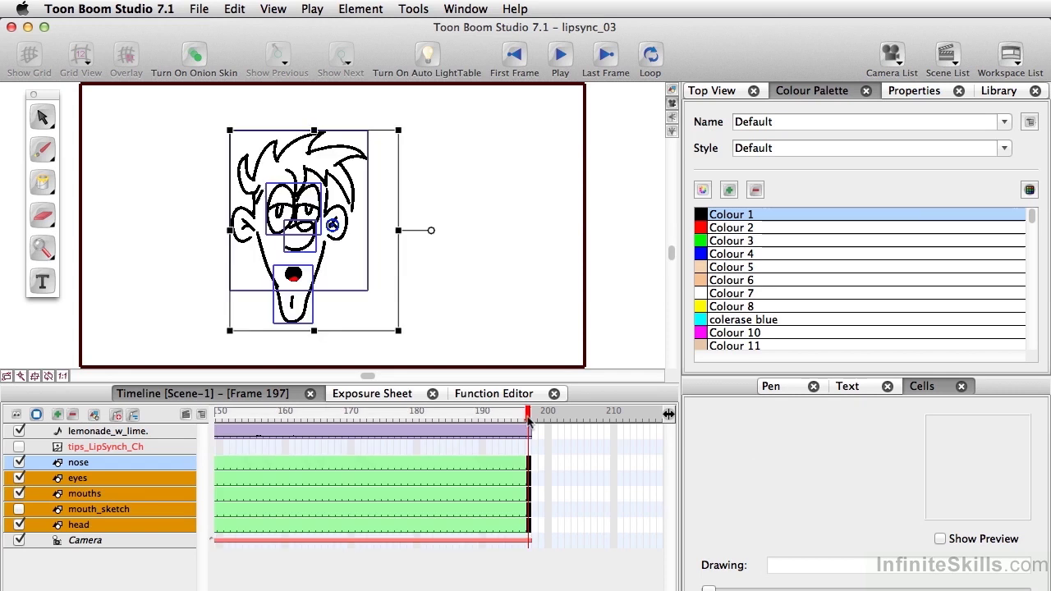
mouse_move(529, 421)
mouse_down()
mouse_move(292, 415)
mouse_move(197, 398)
mouse_up()
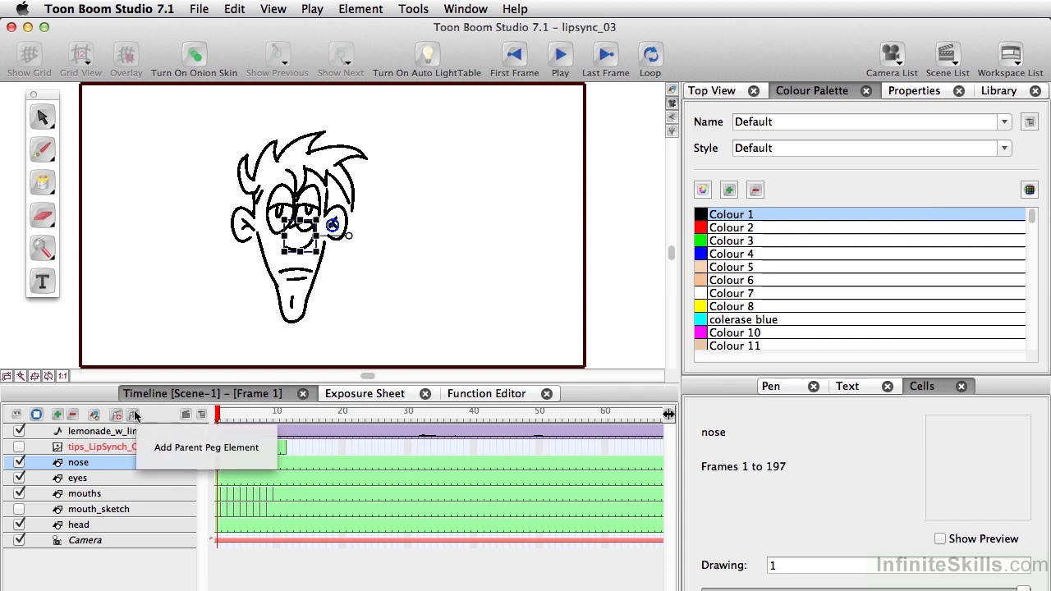
Generate lip-sync data for lemonade_w_lime in the Sound Element Editor, preview it, and accept.
click(100, 433)
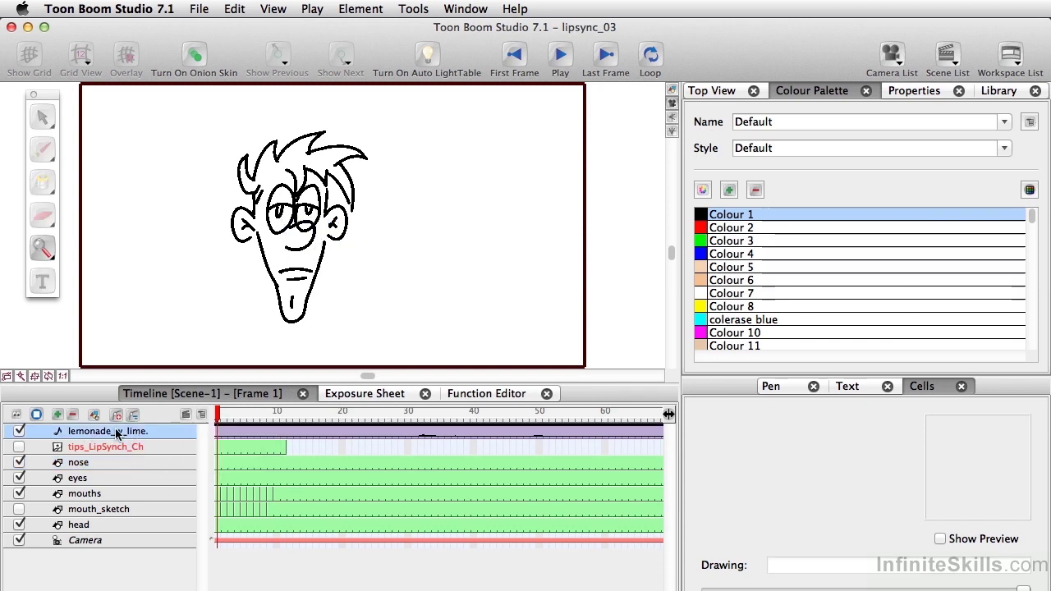
right_click(62, 434)
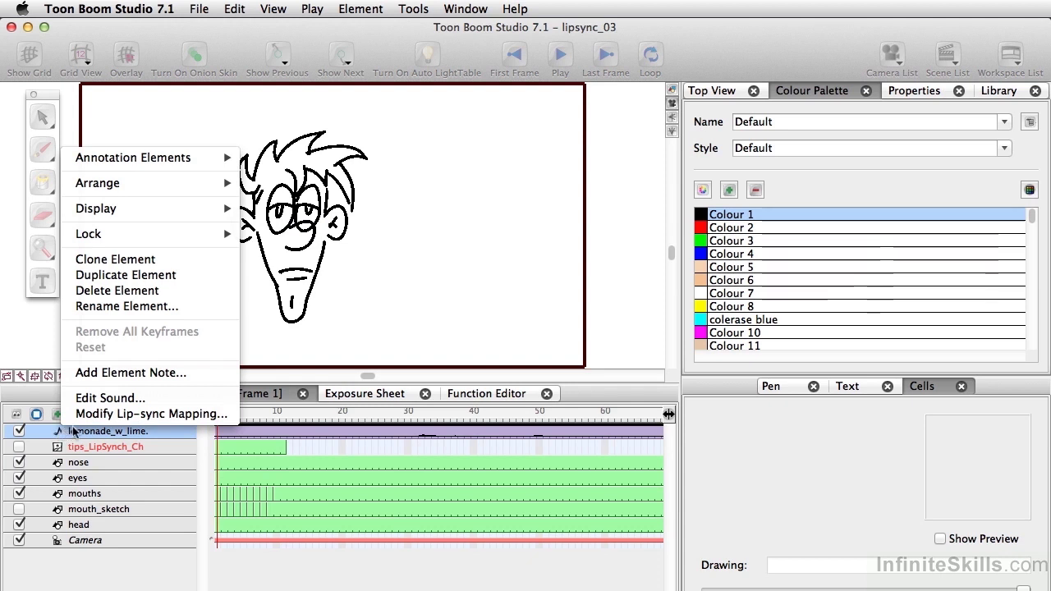
click(107, 400)
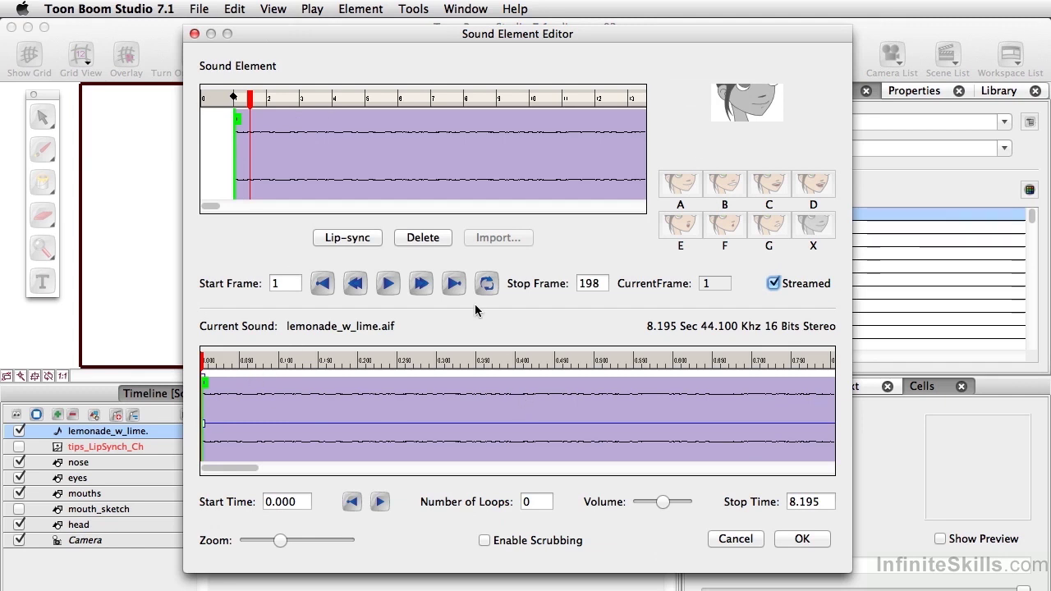
click(347, 238)
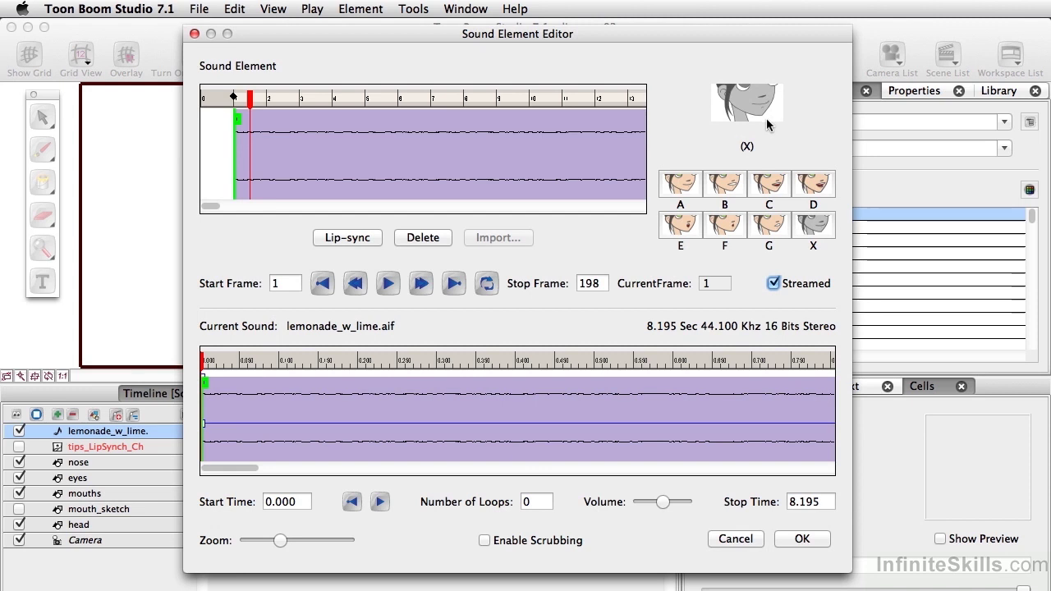
click(387, 283)
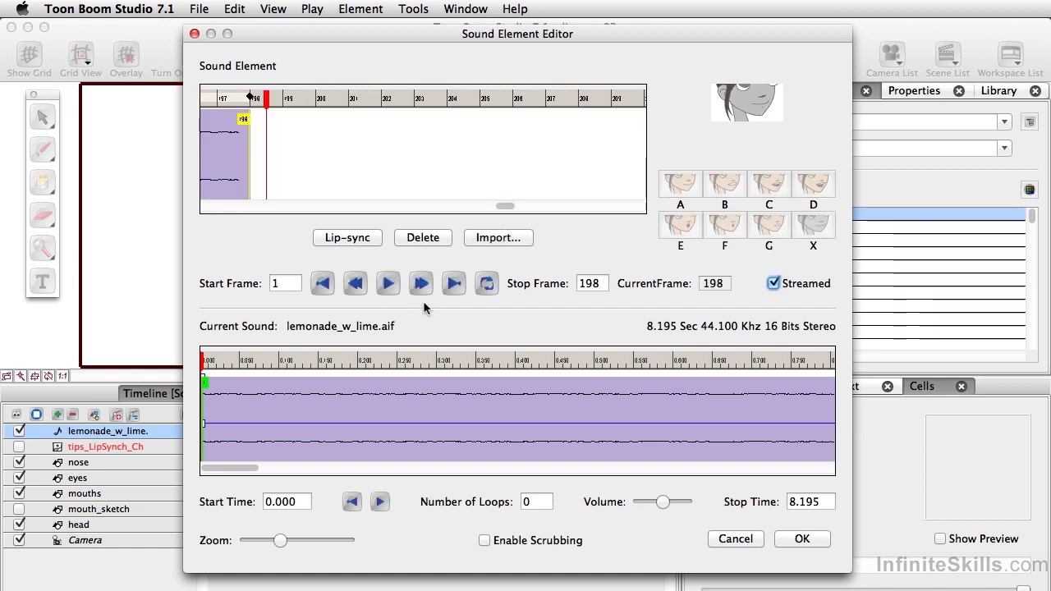
click(791, 546)
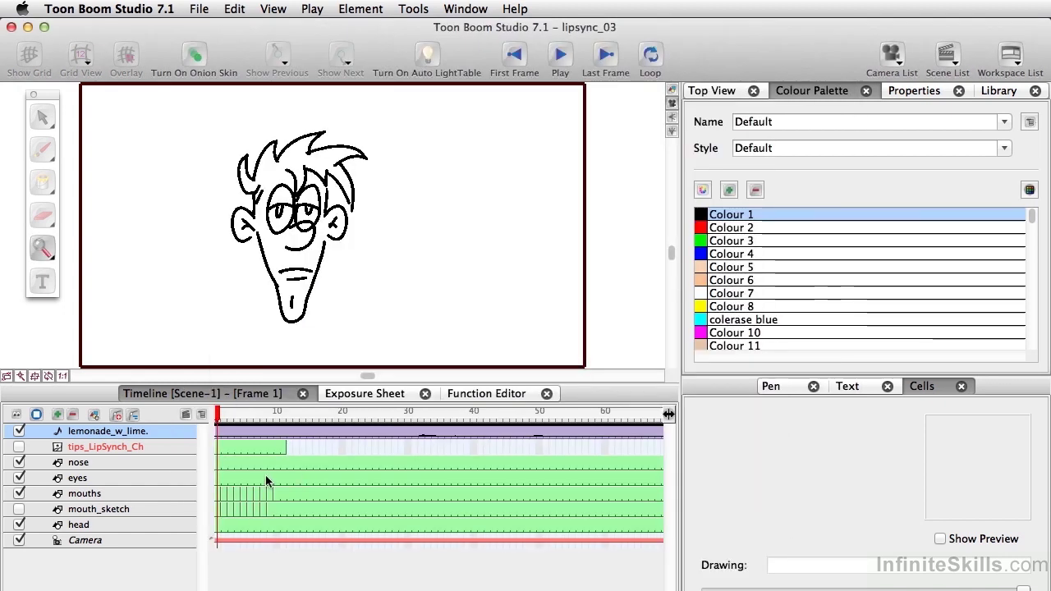
Set the sound layer's lip-sync mapping destination element to mouths.
right_click(90, 435)
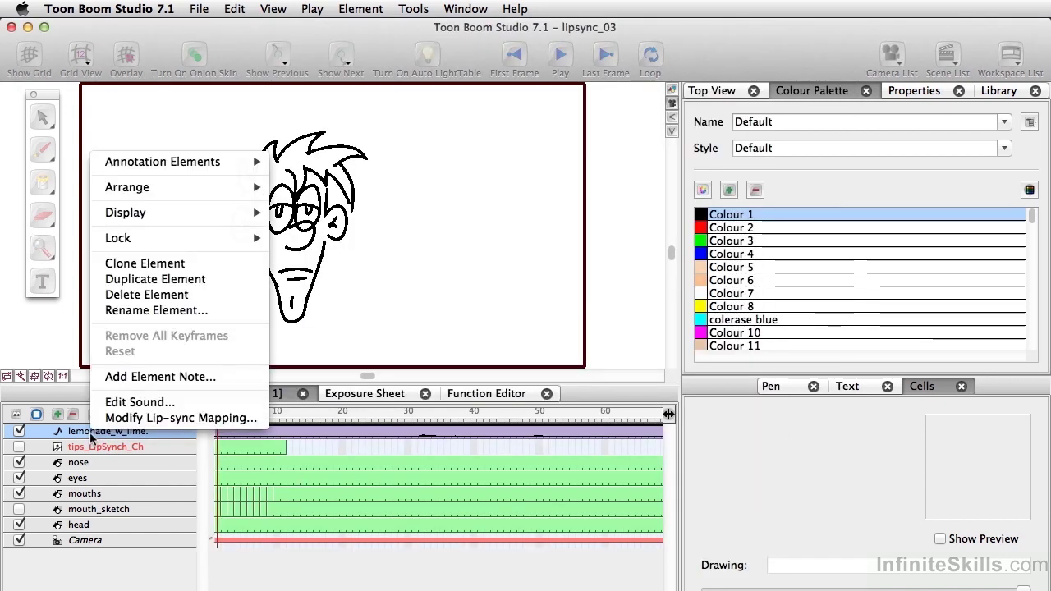
click(142, 420)
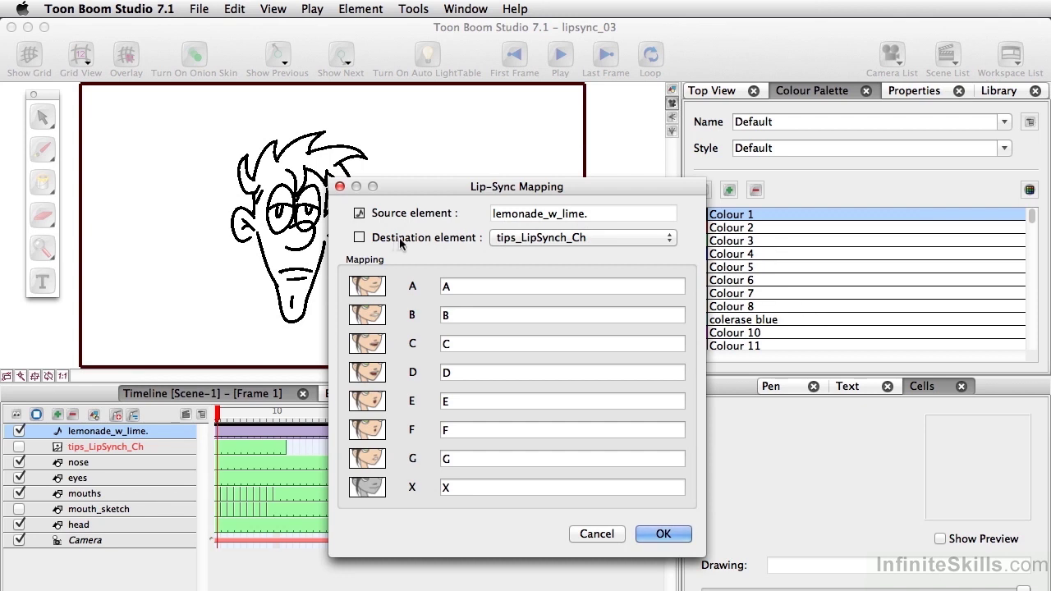
click(547, 240)
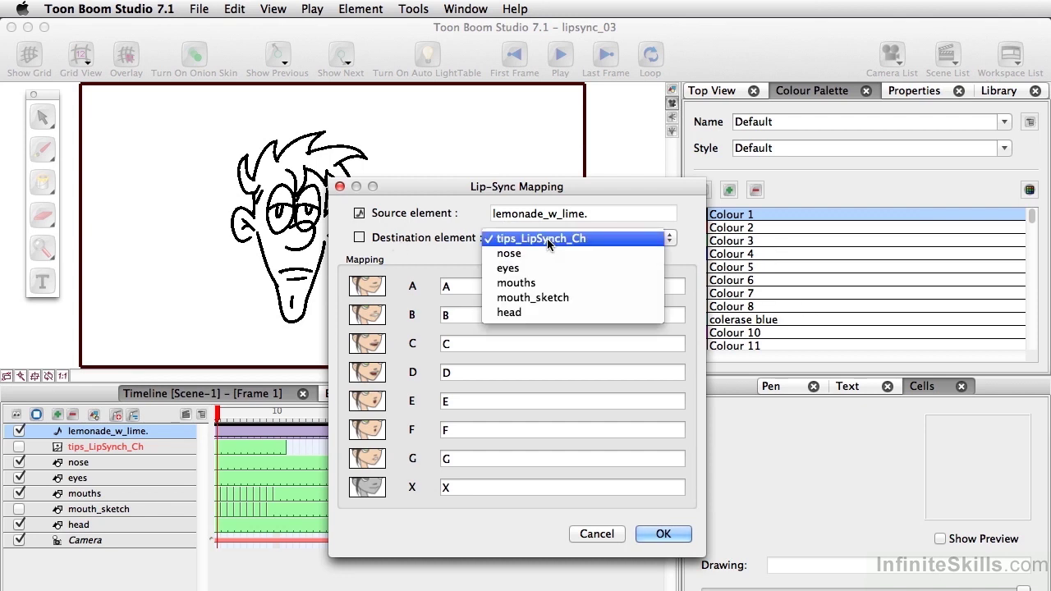
click(536, 283)
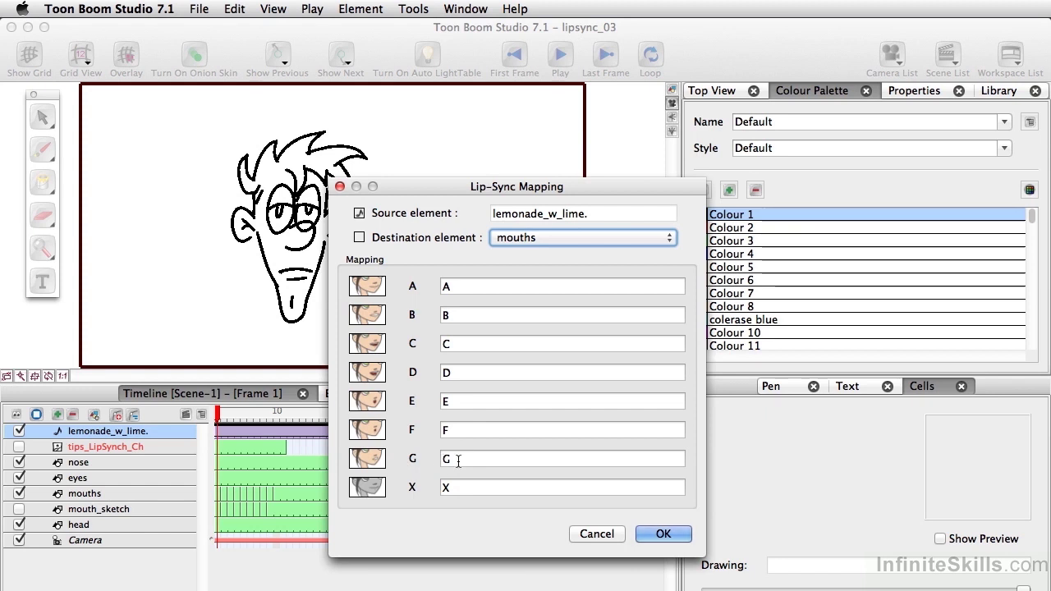
drag(458, 461, 433, 457)
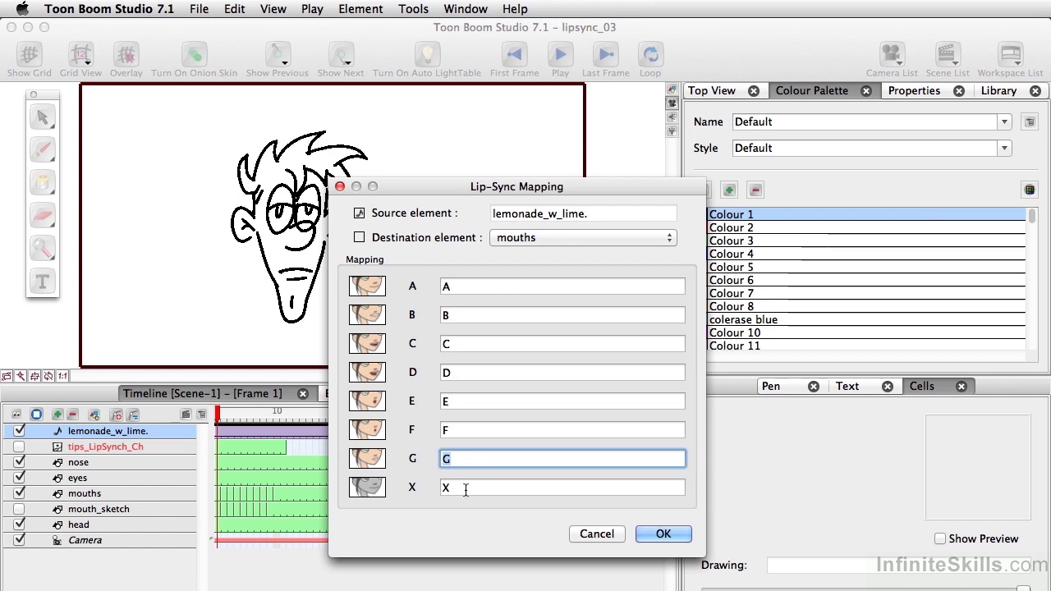
click(661, 535)
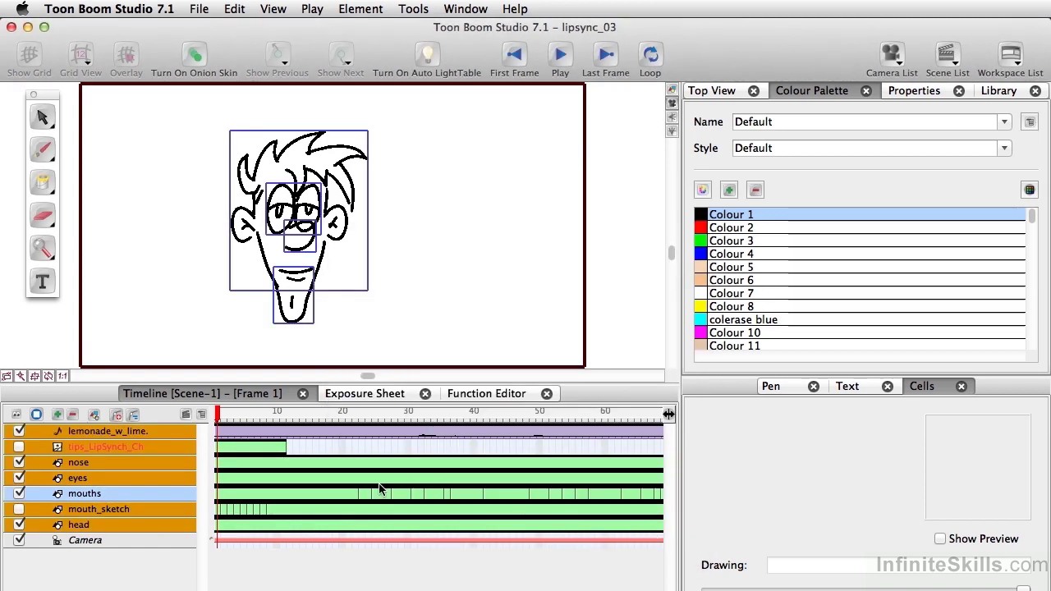
click(254, 557)
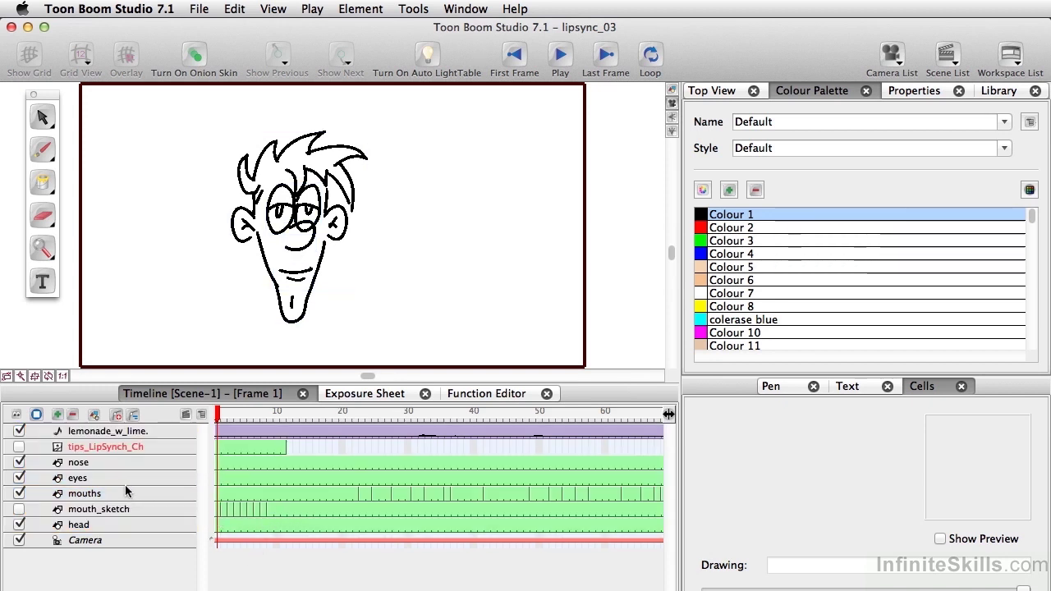
click(394, 495)
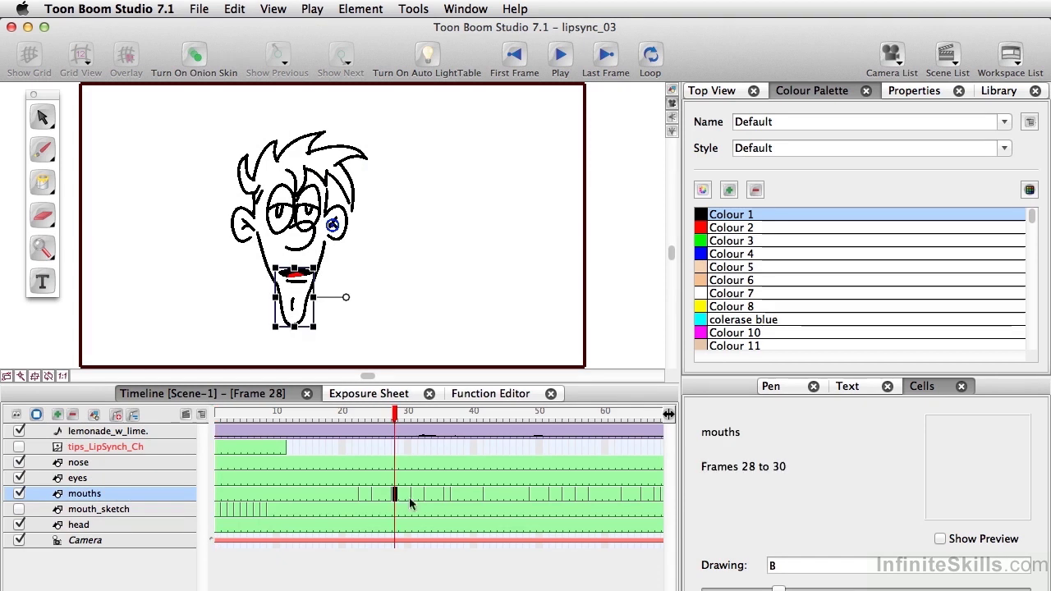
click(452, 496)
click(482, 496)
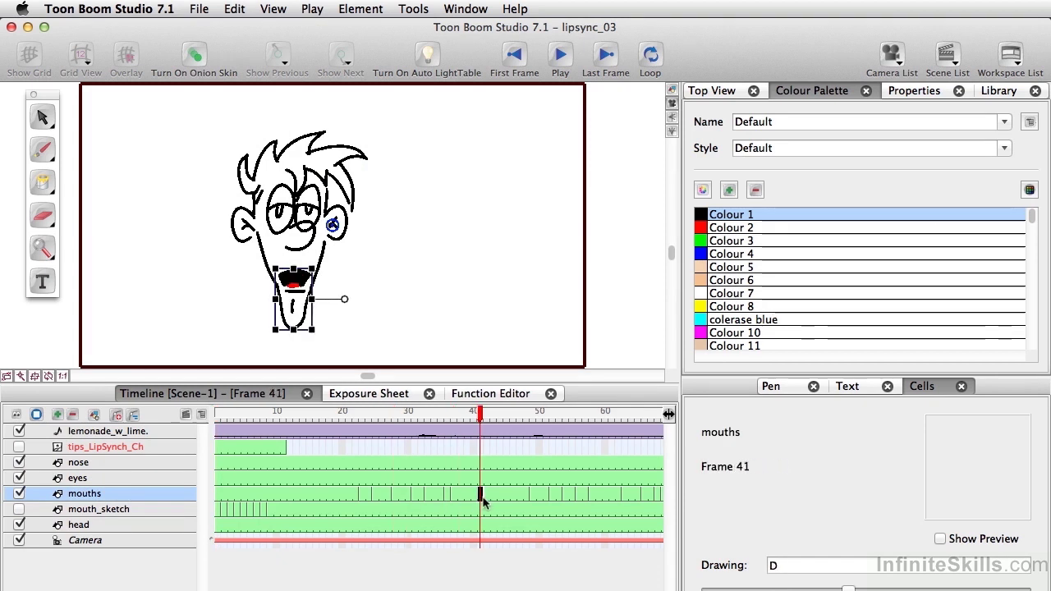
click(535, 496)
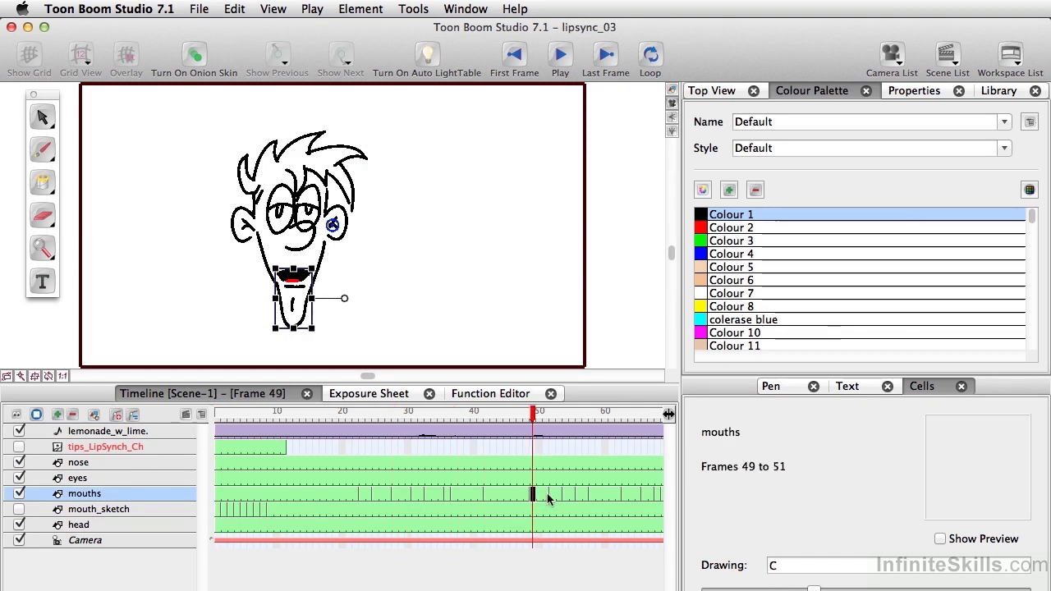
click(546, 496)
click(575, 496)
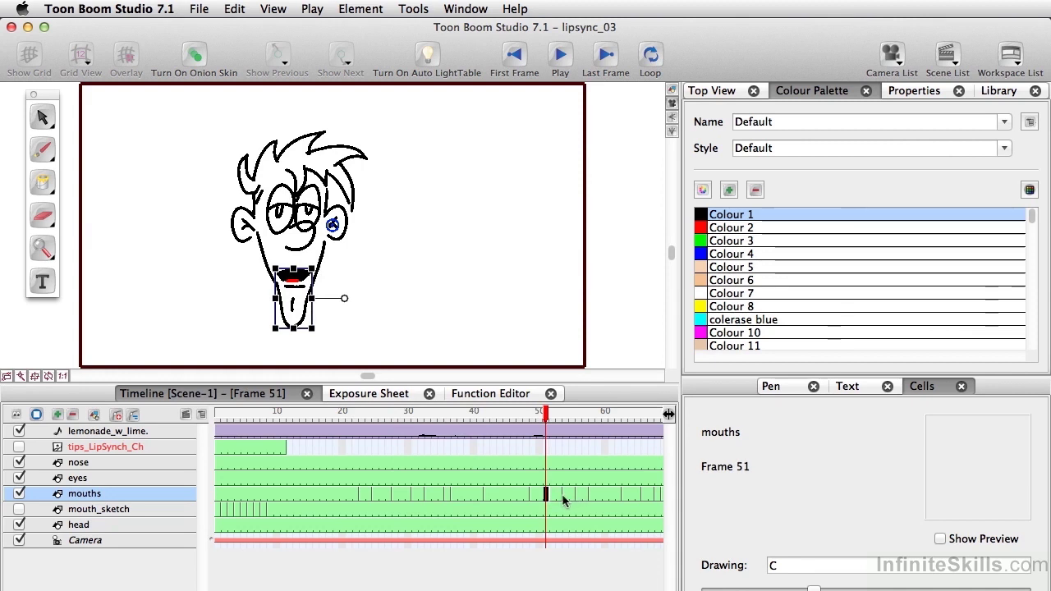
click(220, 426)
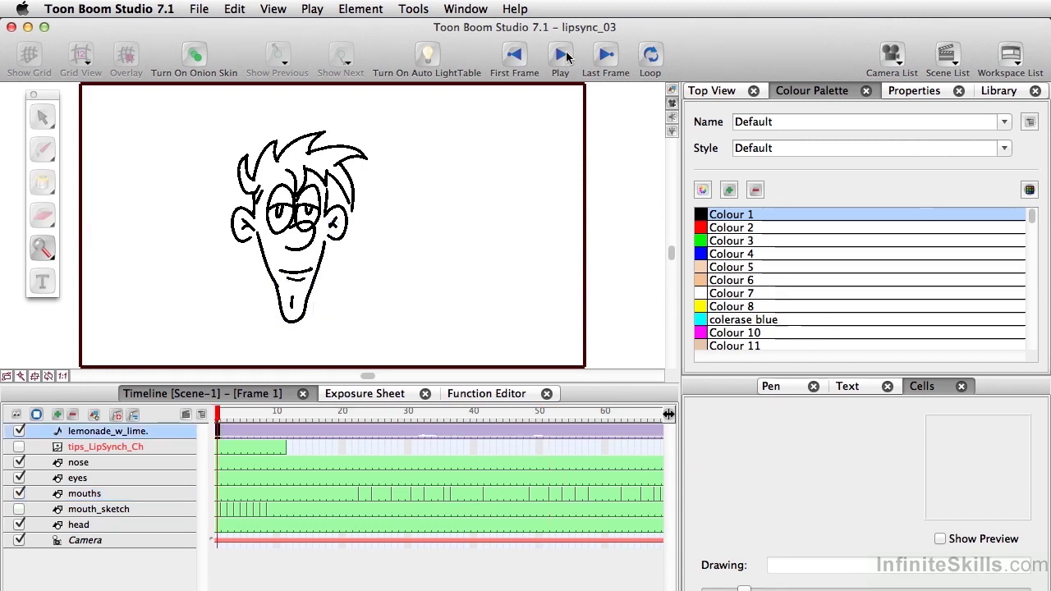
Play back frames 1 to 197 with sound from the first frame.
click(562, 55)
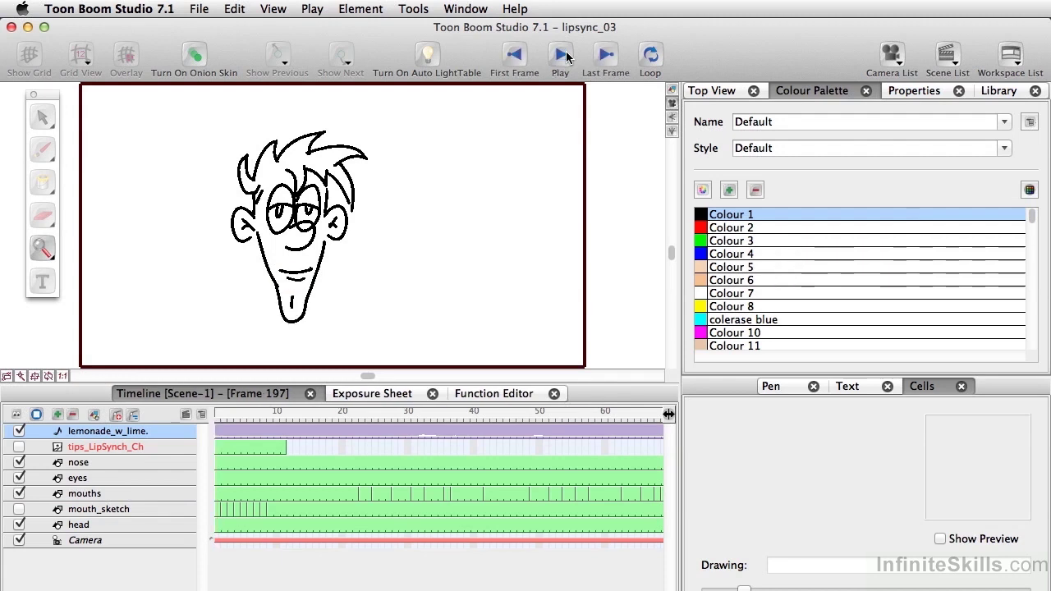
click(567, 56)
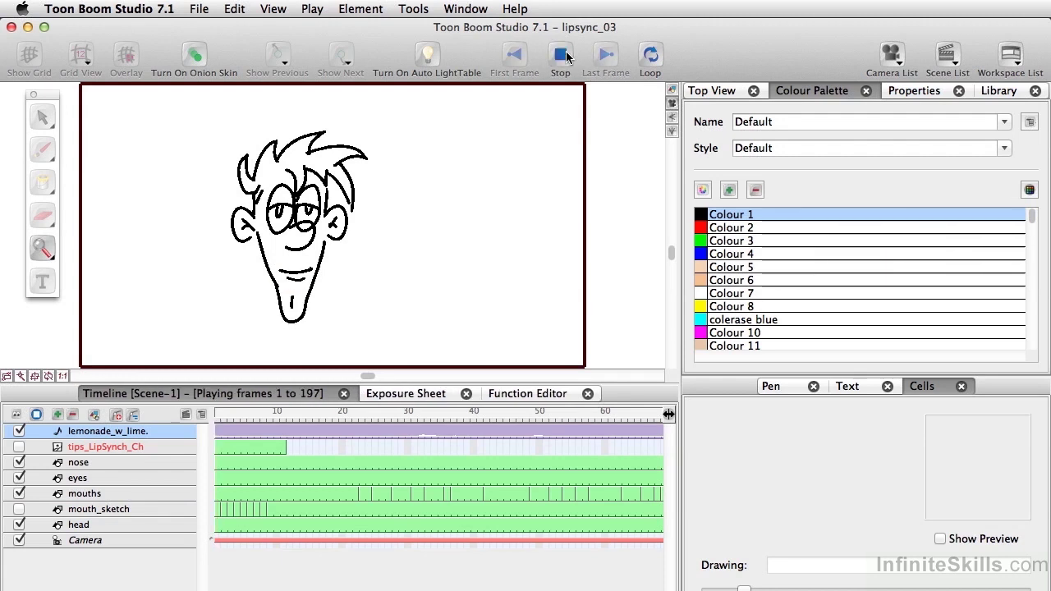